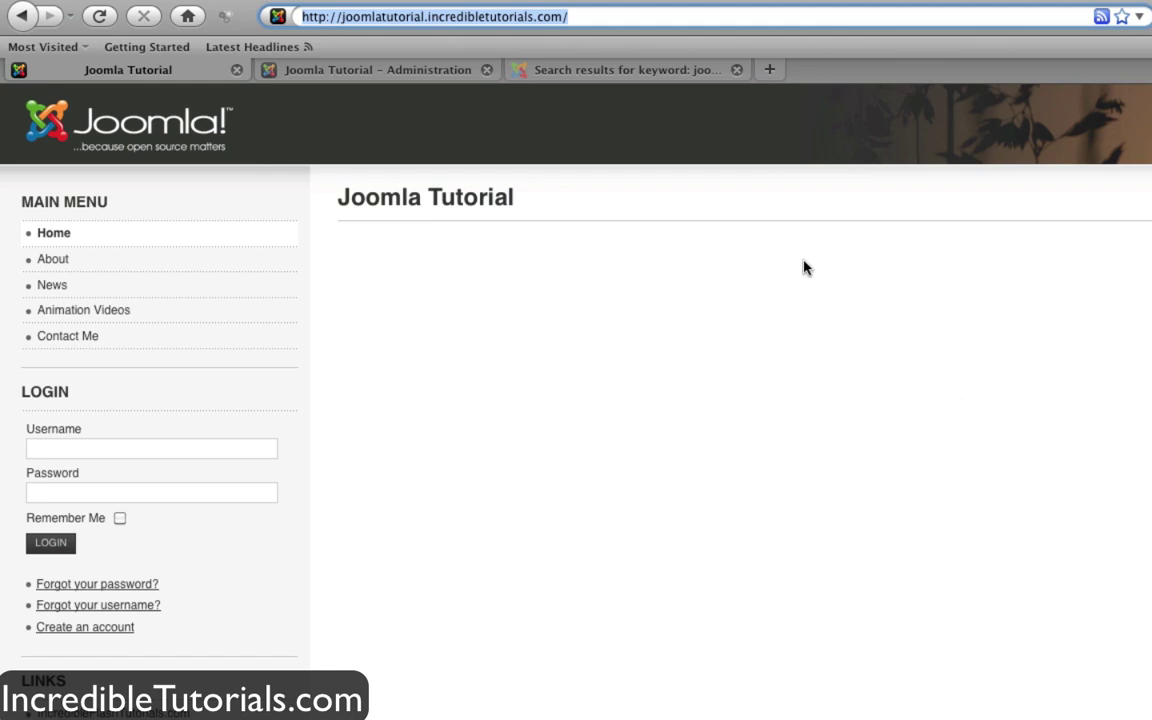
Download the JoomlaPack Core 2.3.3 zip through JoomlaPack's entry in the Joomla extension search results and save the file
left_click(609, 70)
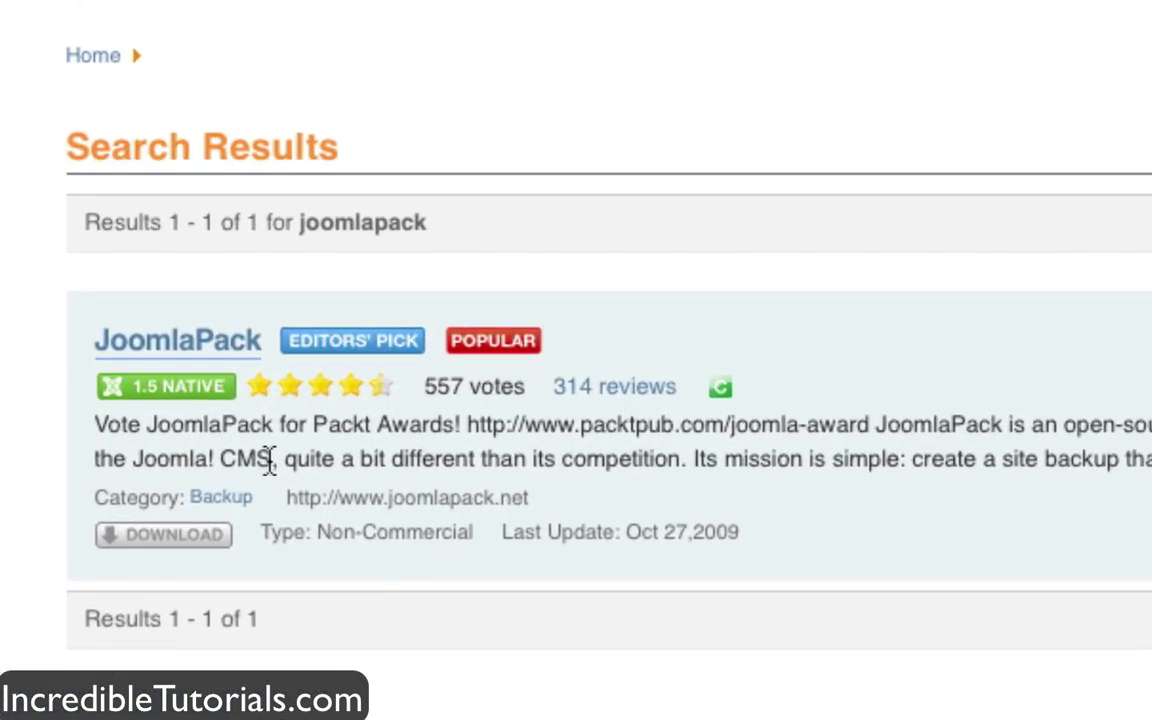
left_click(183, 355)
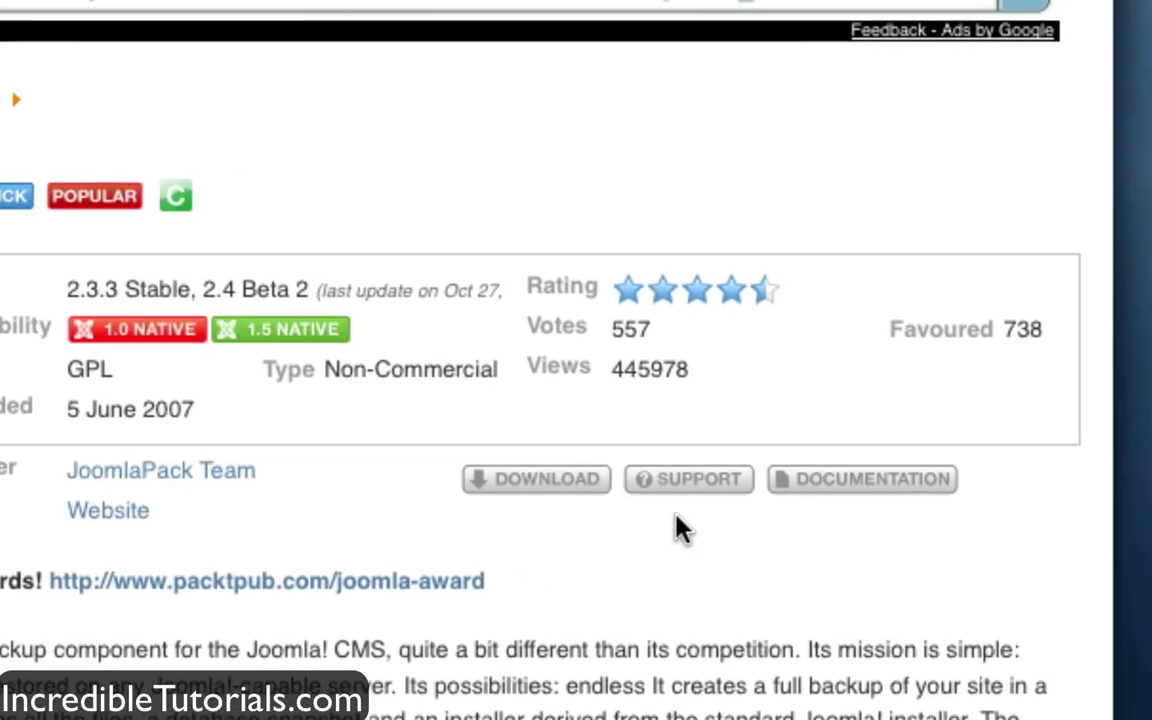
left_click(506, 484)
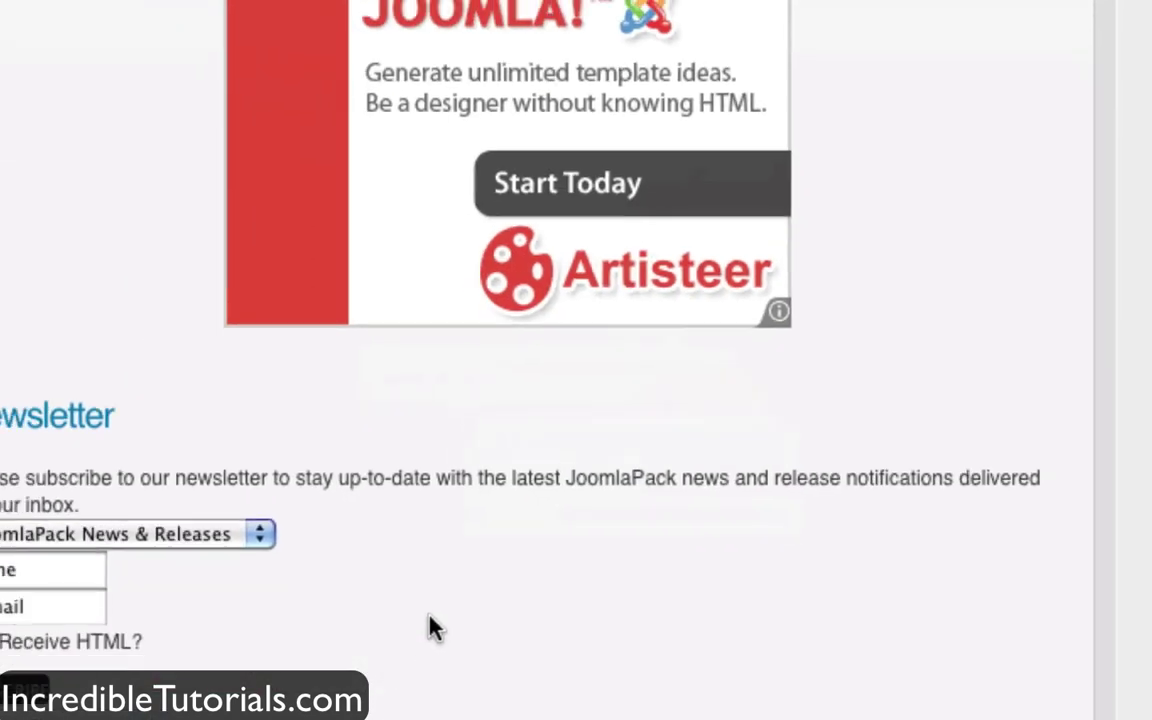
scroll(579, 507, "down", 5)
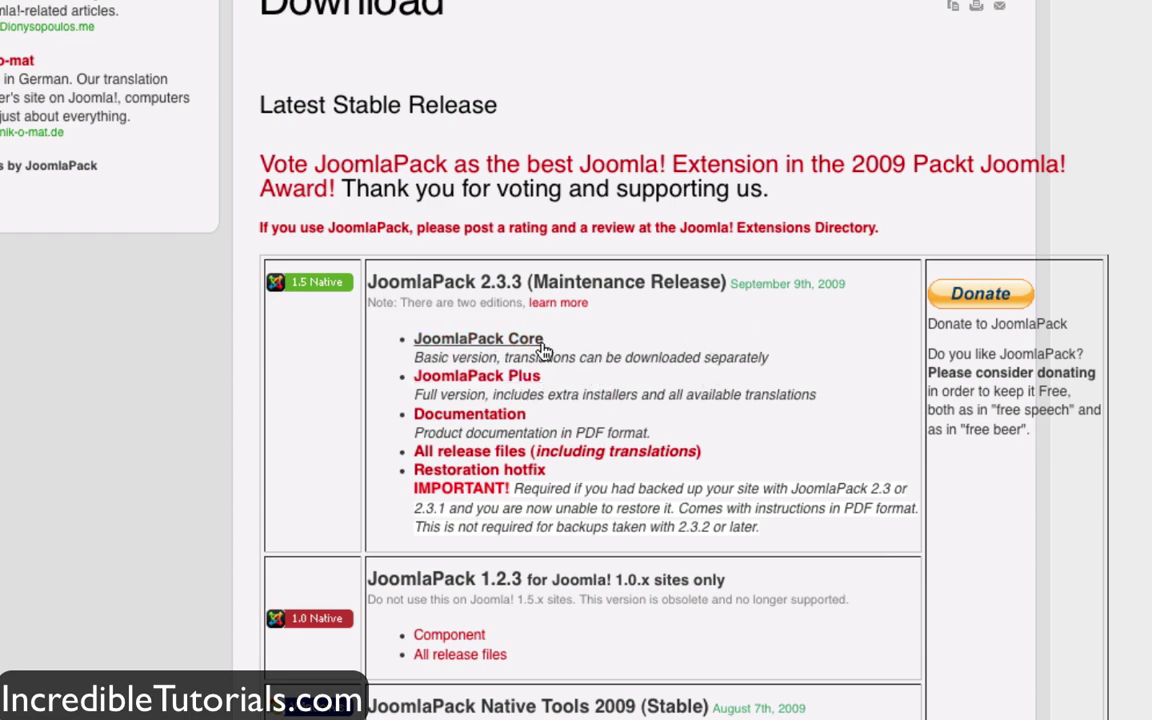
left_click(495, 343)
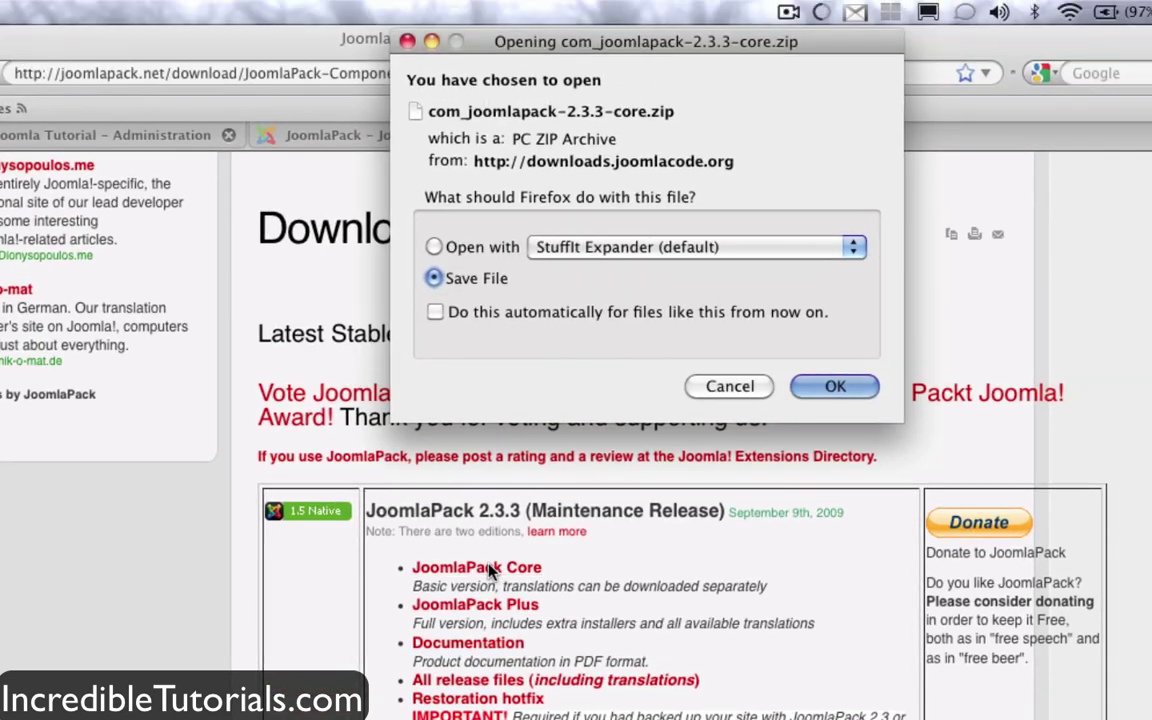
left_click(835, 386)
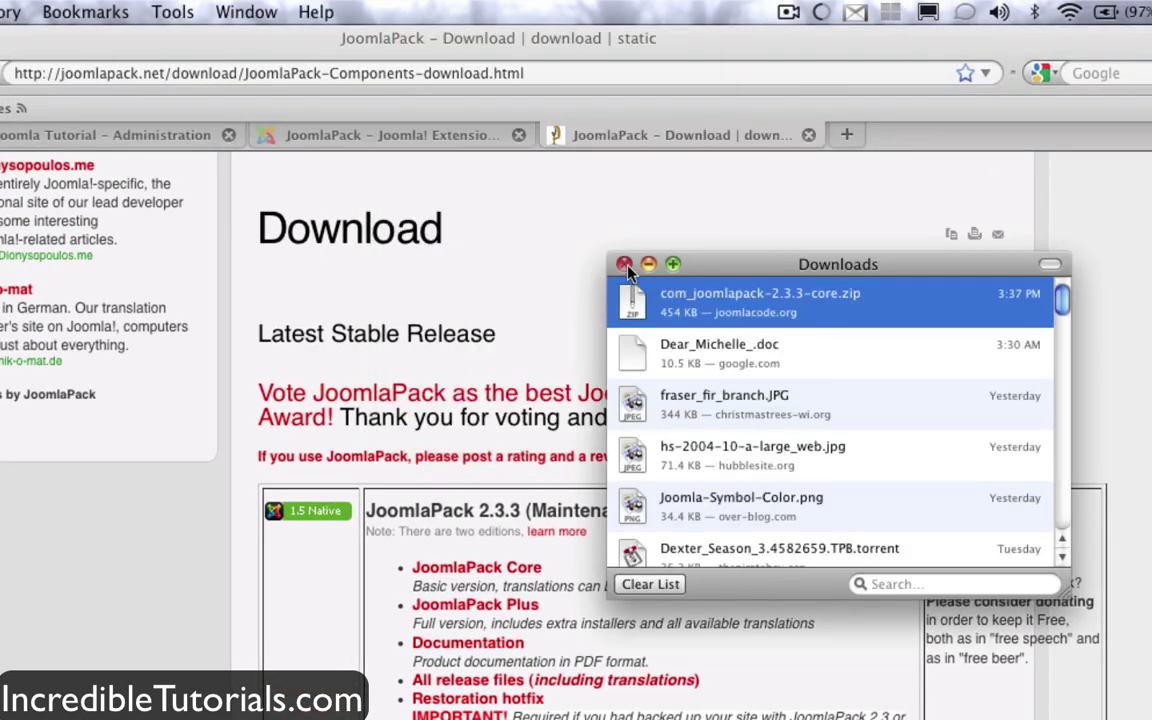
left_click(624, 263)
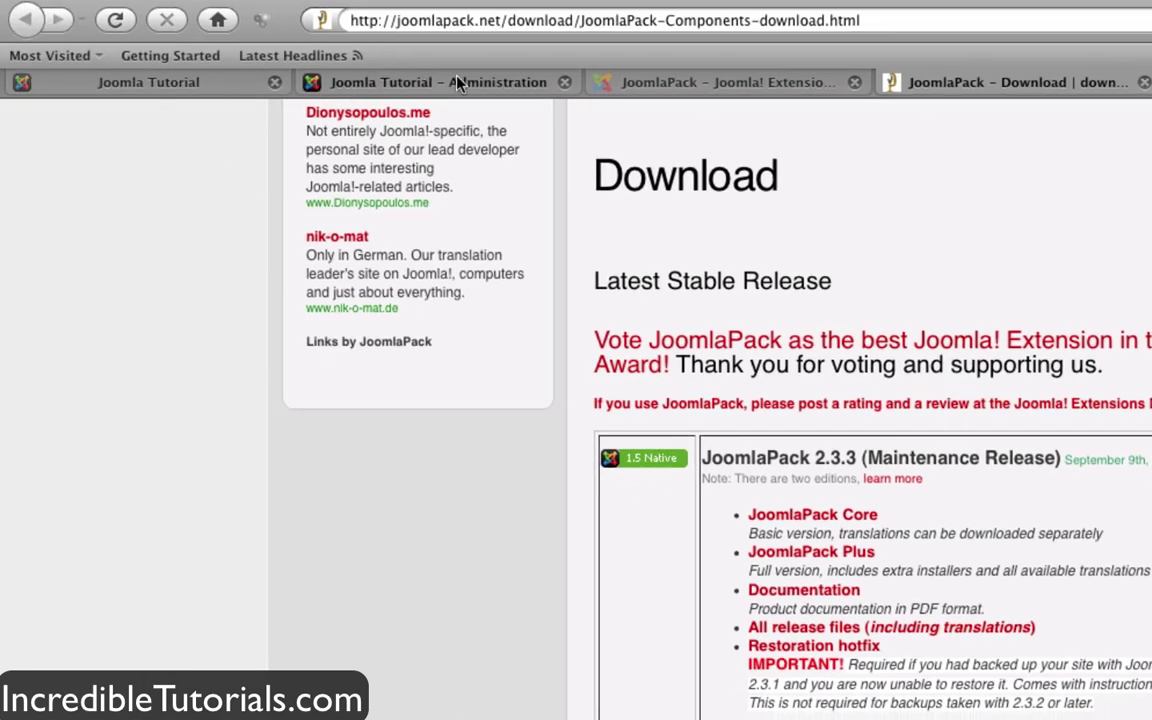
Upload and install com_joomlapack-2.3.3-core.zip from the Downloads folder in the Joomla site's administration
left_click(448, 85)
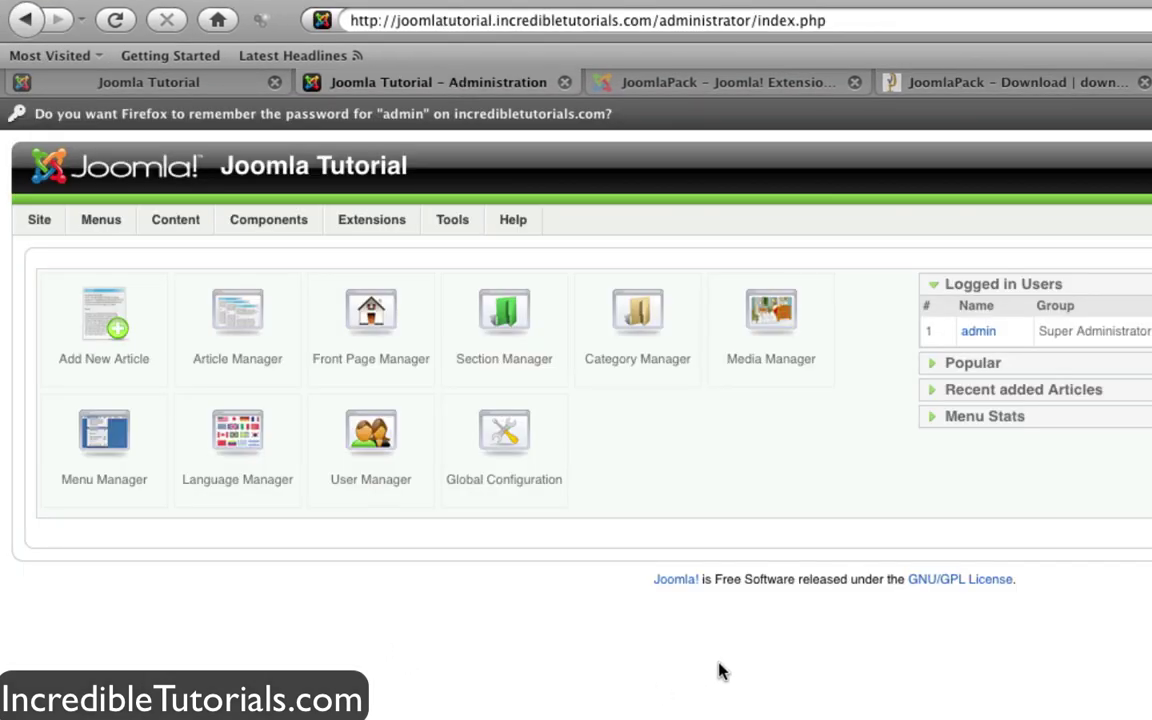
mouse_move(376, 226)
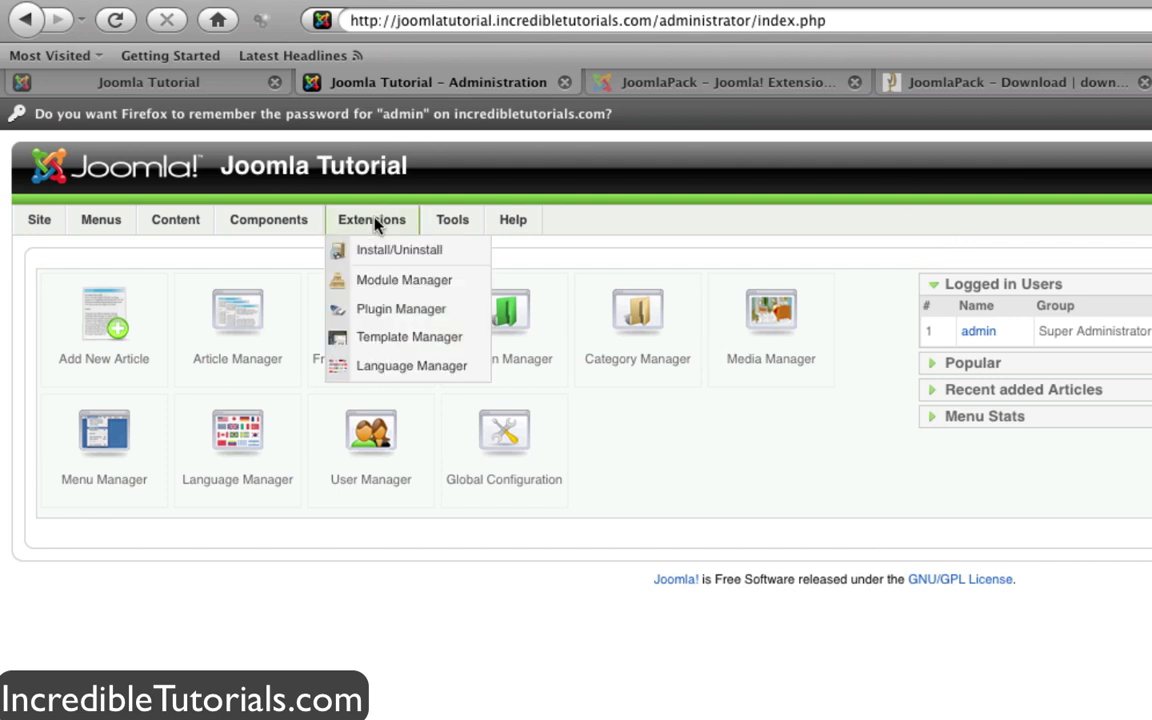
left_click(388, 253)
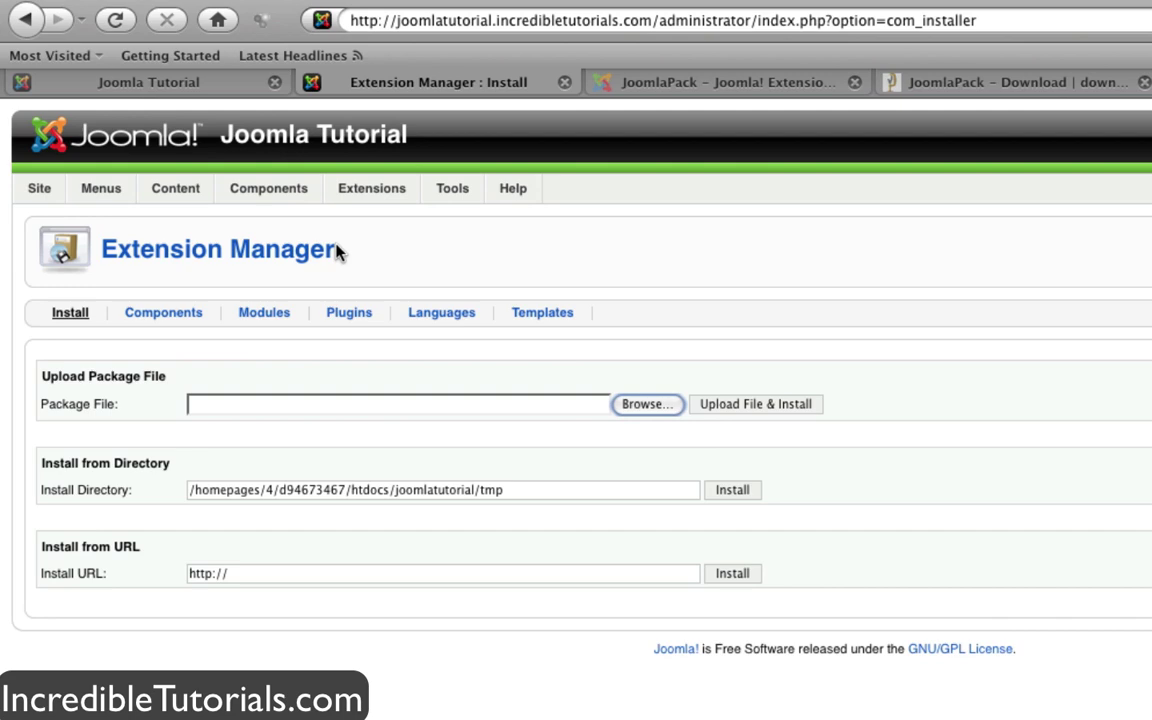
left_click(657, 406)
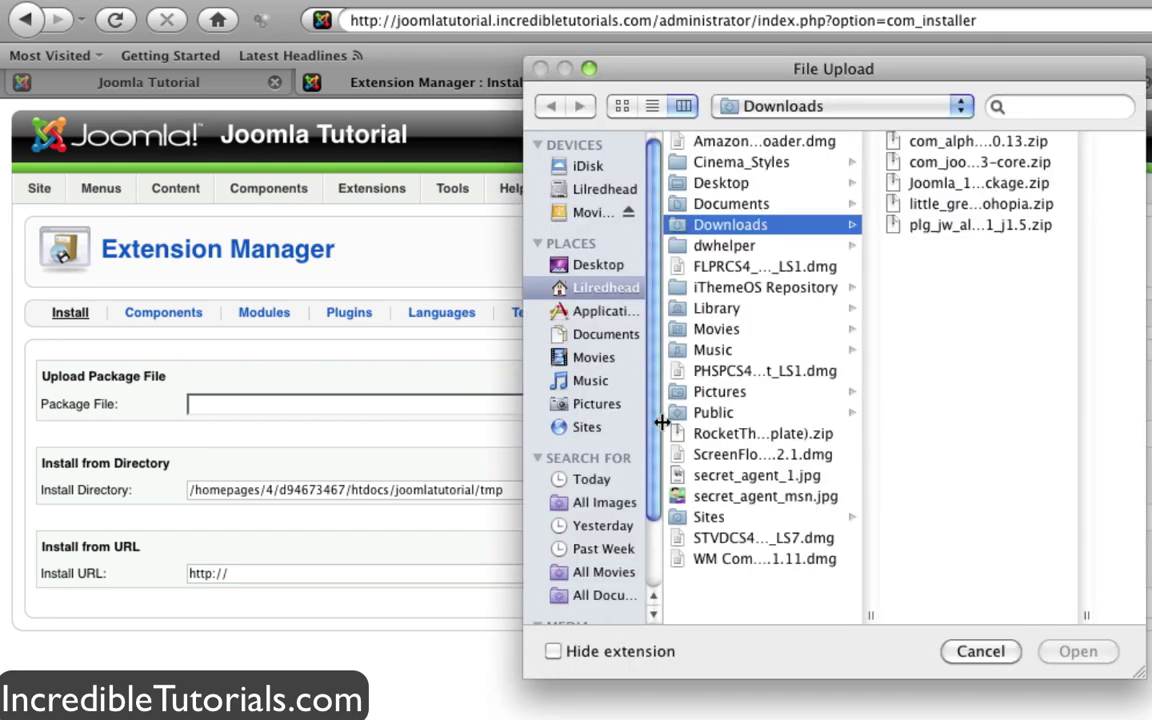
left_click(965, 141)
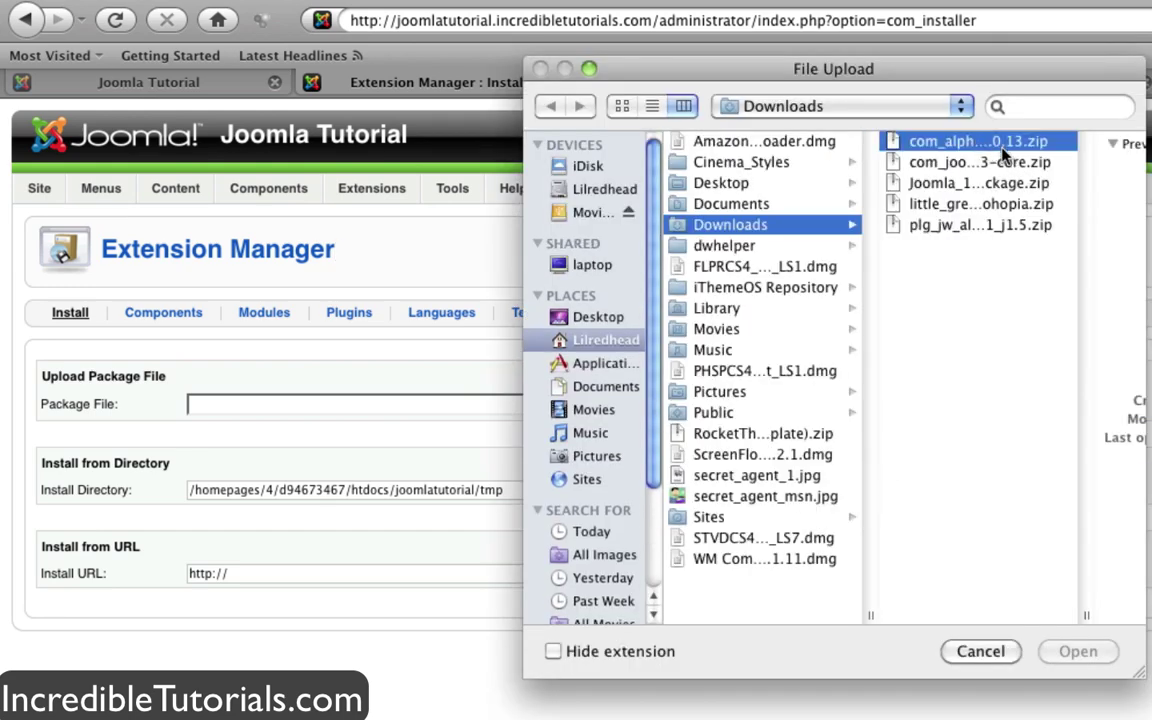
left_click(783, 165)
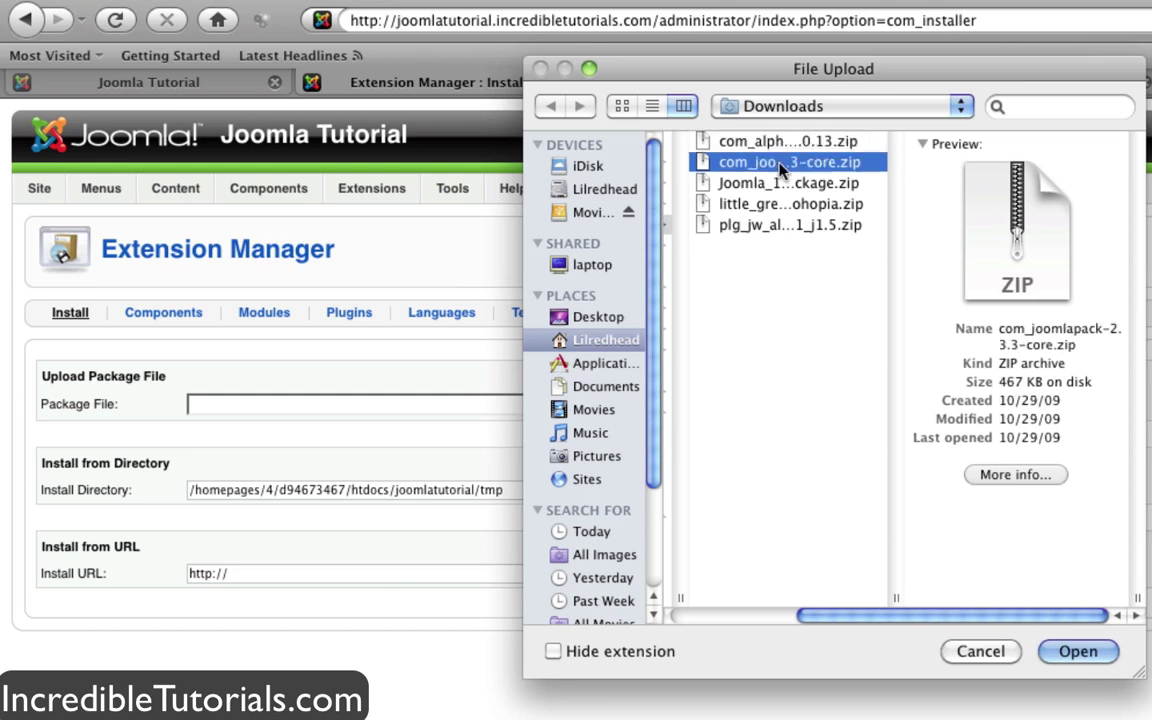
left_click(1086, 660)
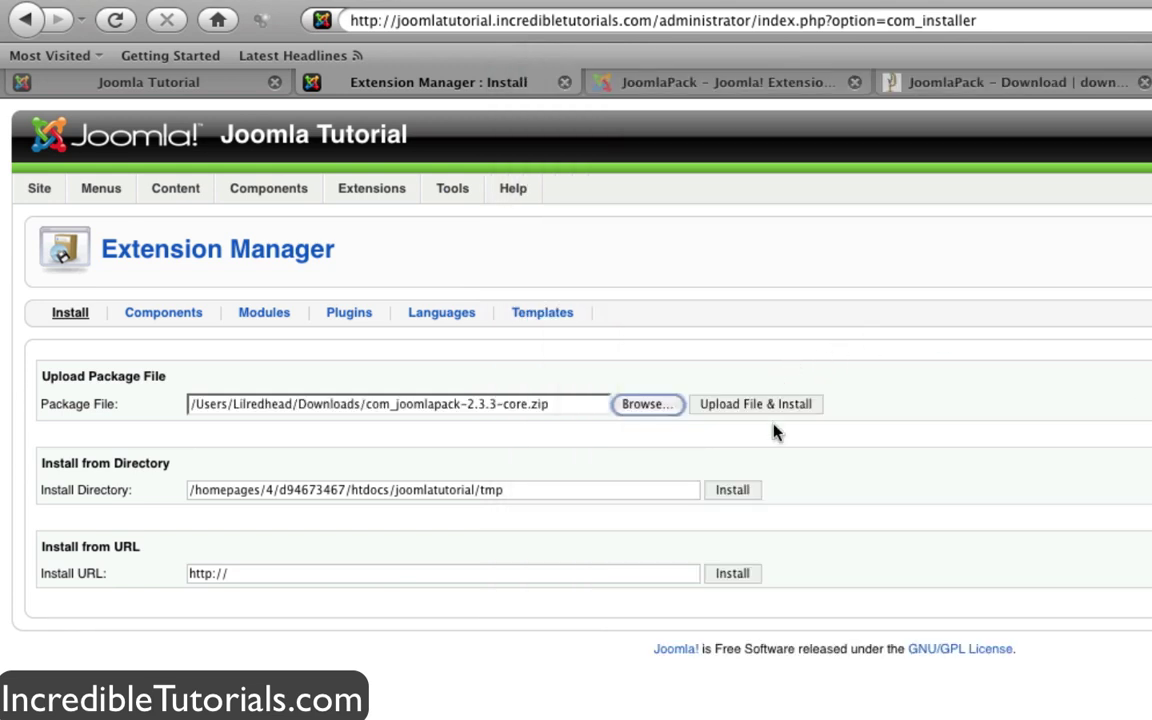
left_click(735, 403)
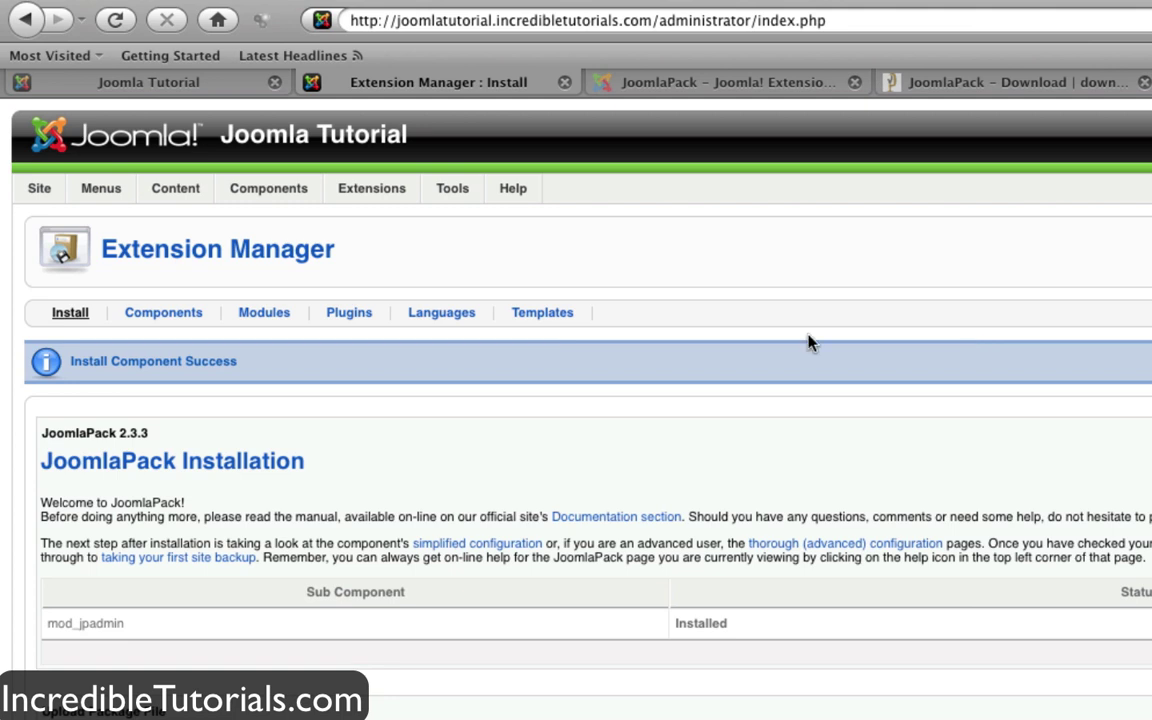
Open JoomlaPack's Backup Now page and review the potential problems listed there
mouse_move(290, 190)
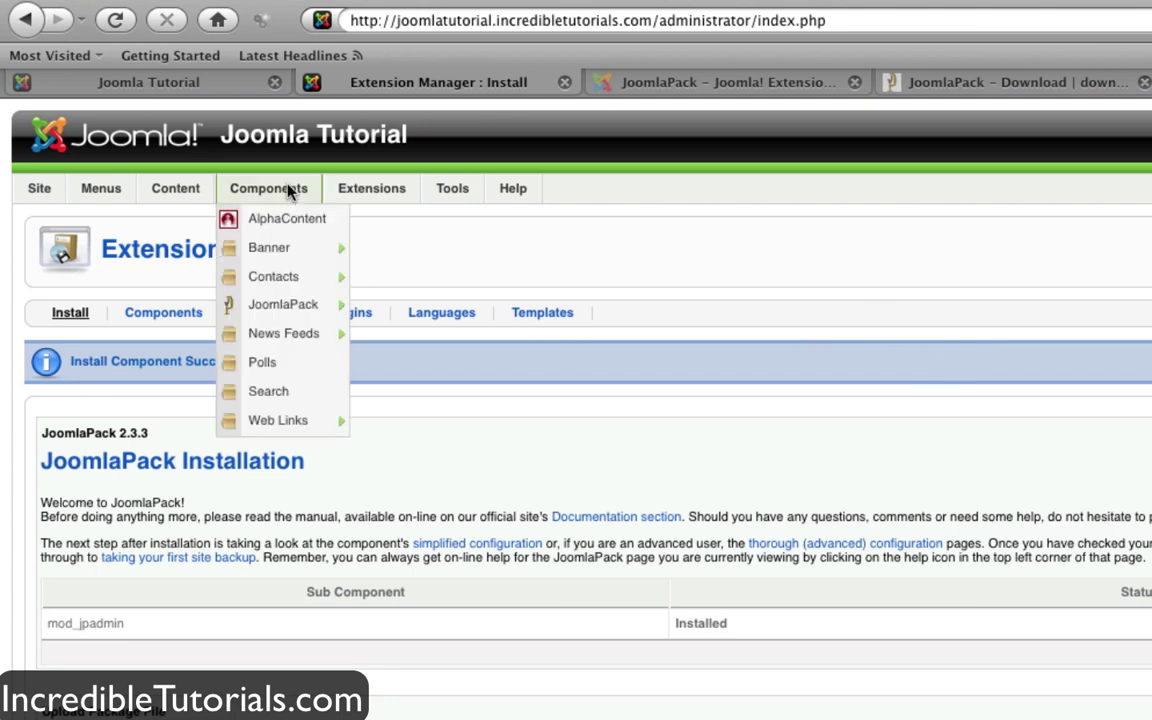
mouse_move(274, 305)
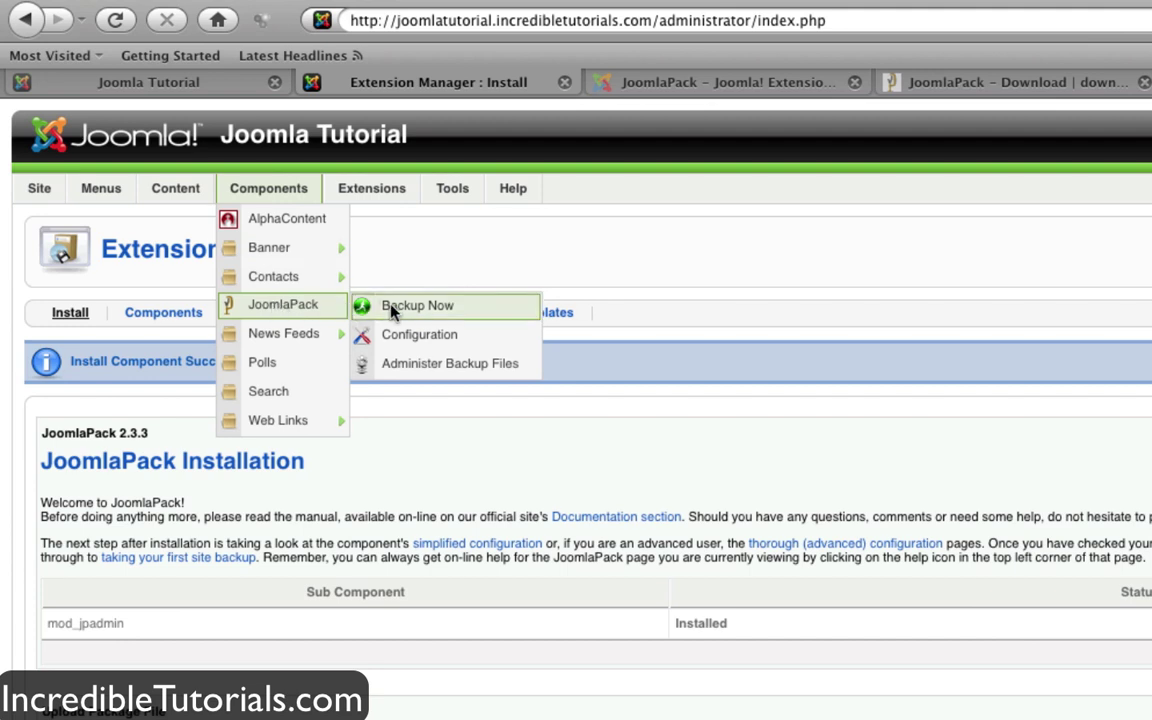
left_click(418, 310)
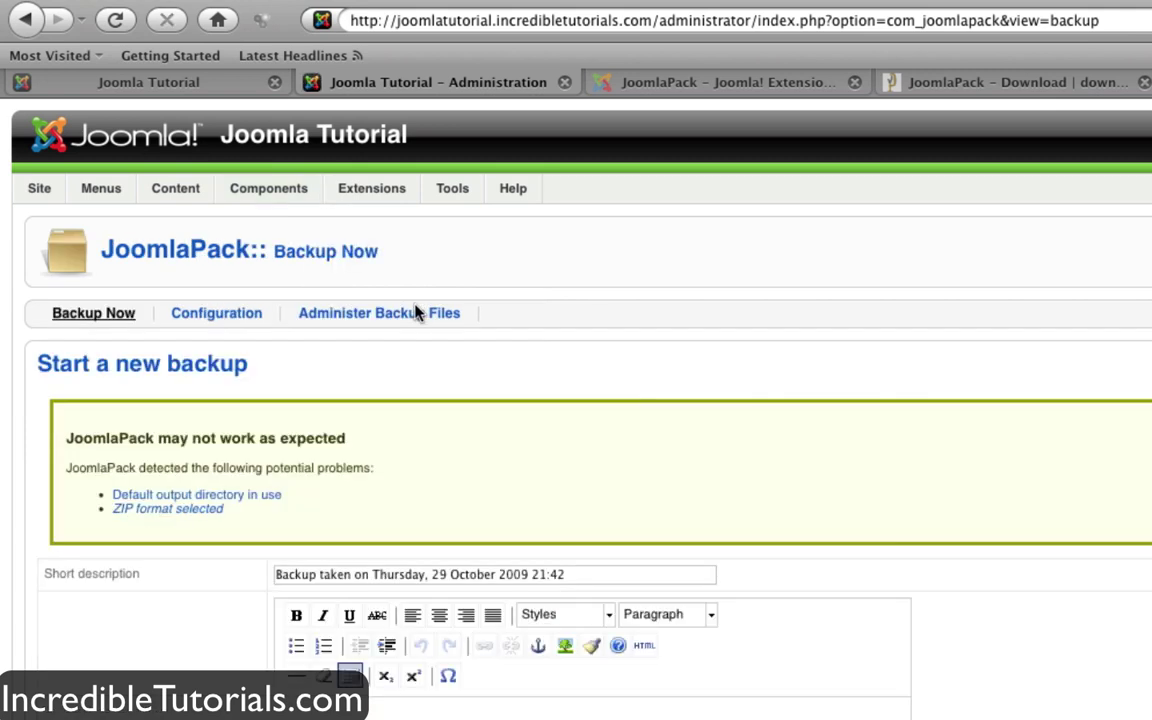
scroll(475, 453, "down", 1)
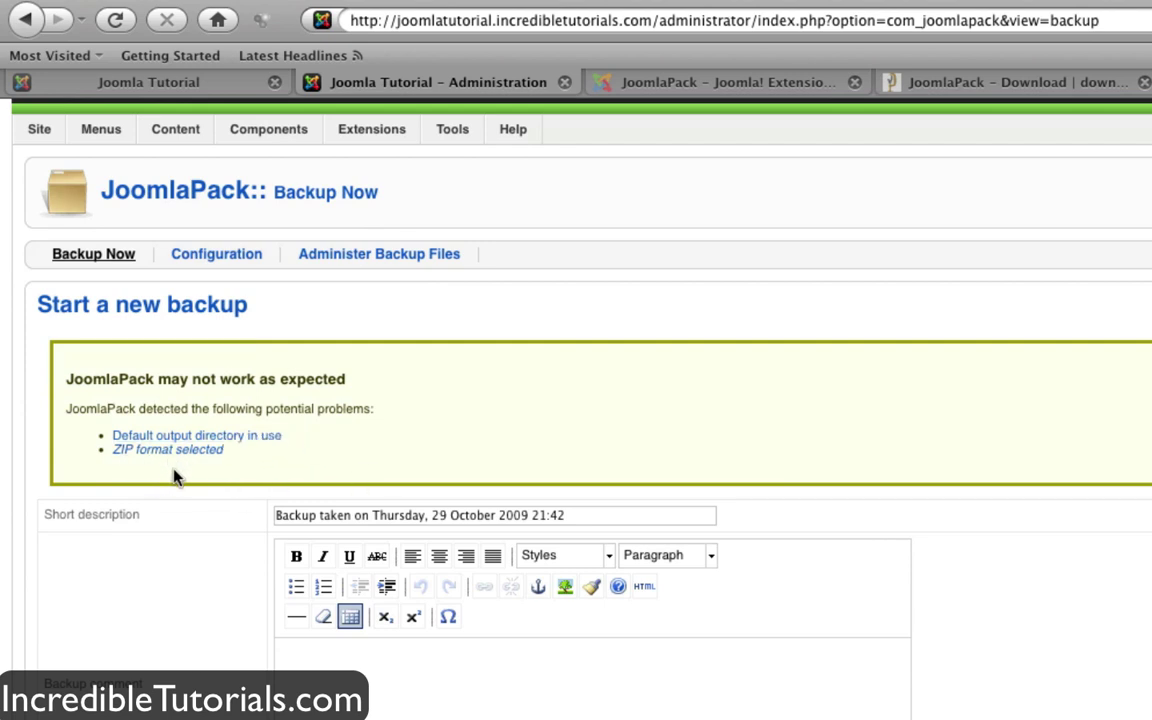
Set the archiver engine in JoomlaPack's advanced profile settings to JPA JoomlaPack Archive and apply the configuration
left_click(220, 262)
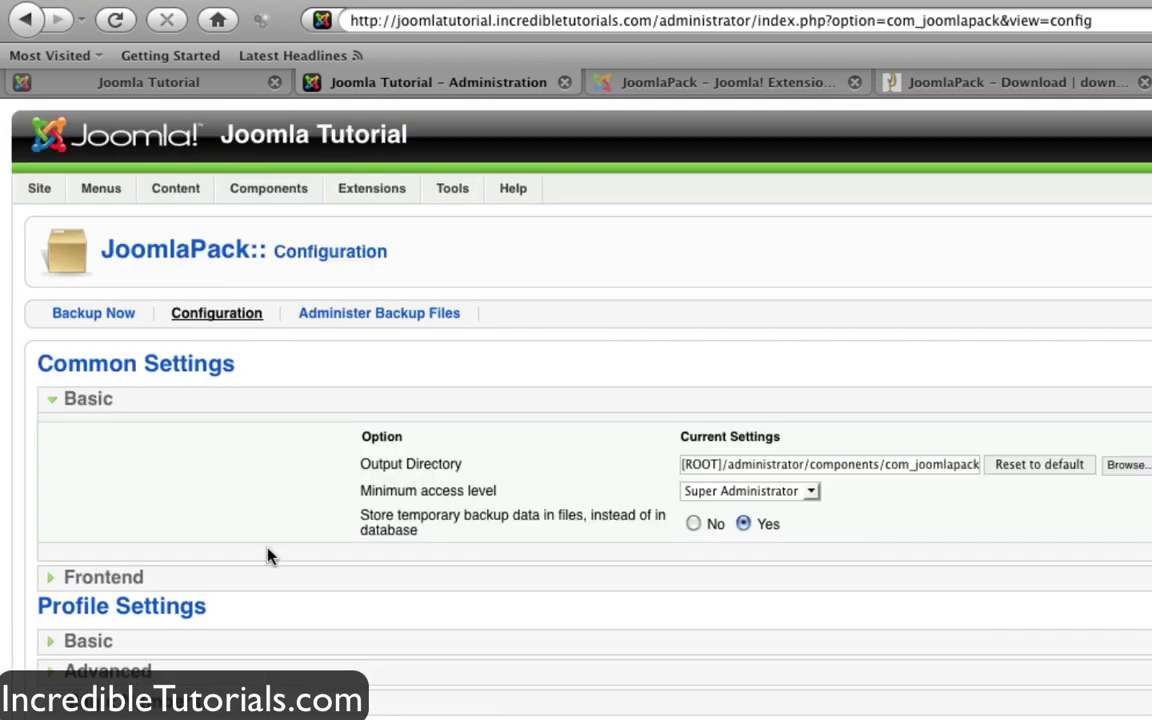
left_click(51, 641)
left_click(49, 636)
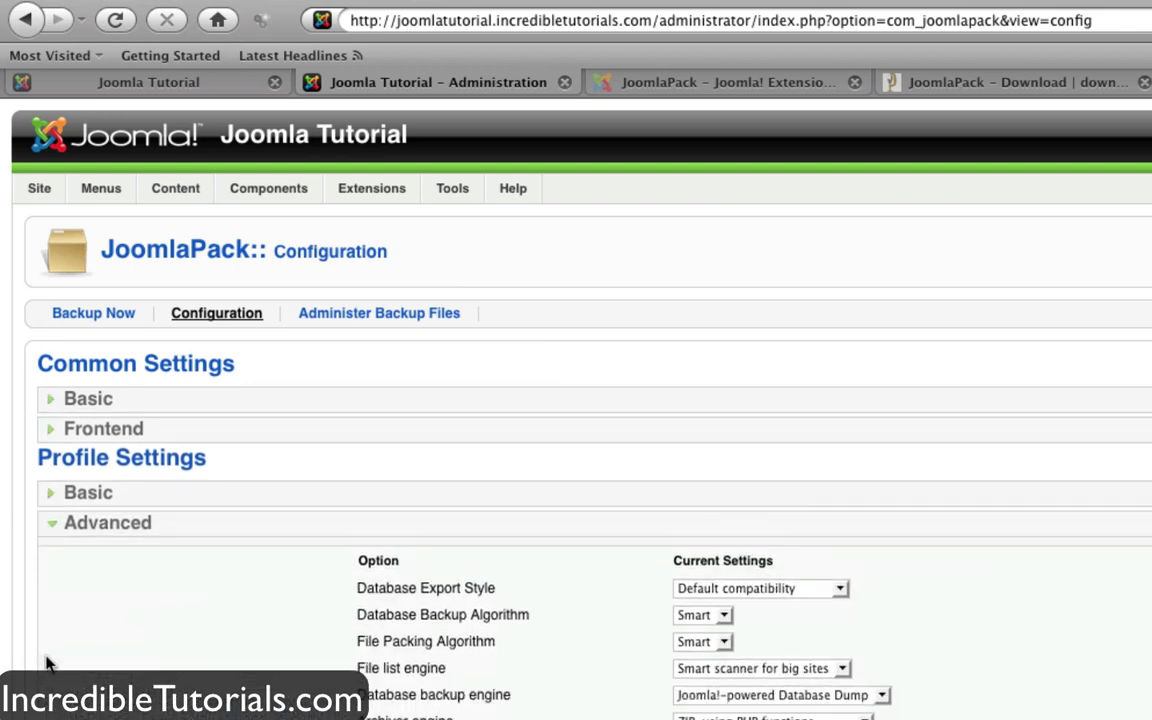
scroll(48, 660, "down", 5)
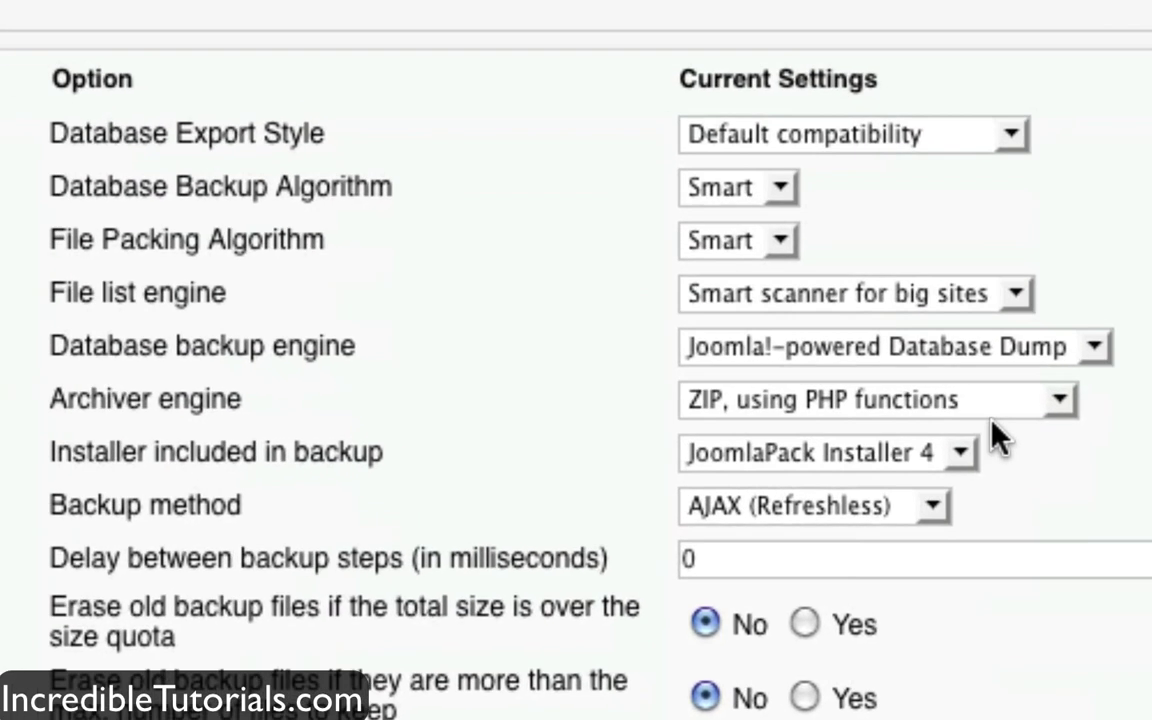
left_click(836, 447)
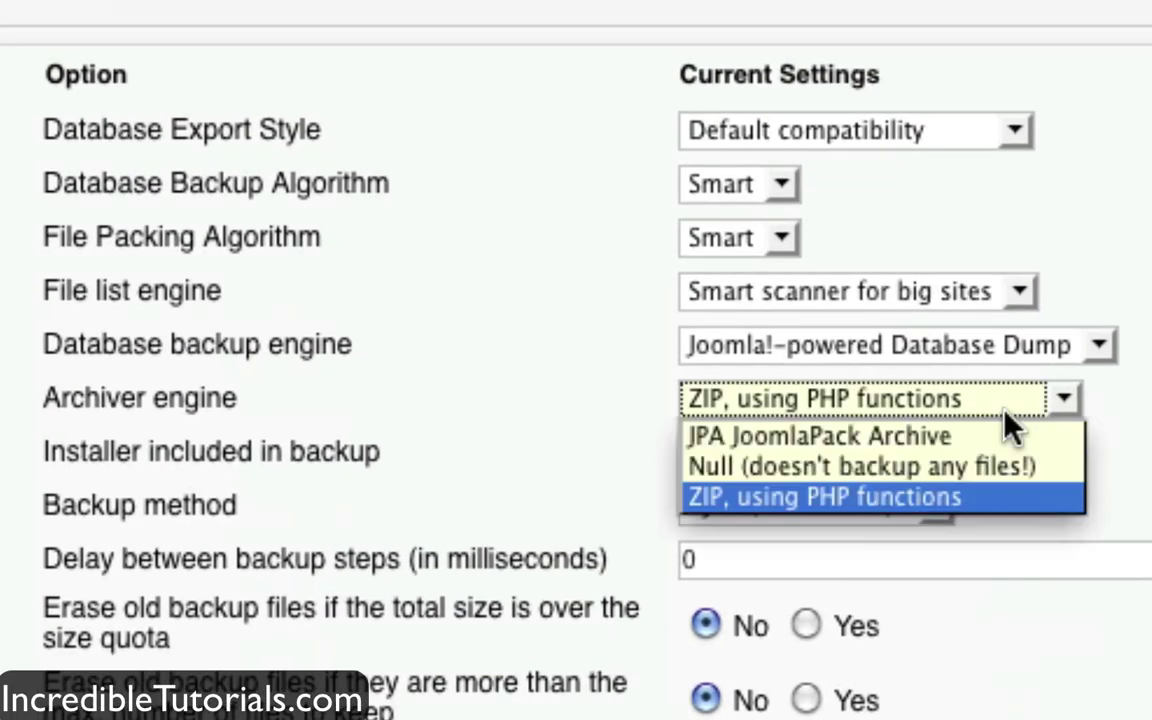
left_click(943, 450)
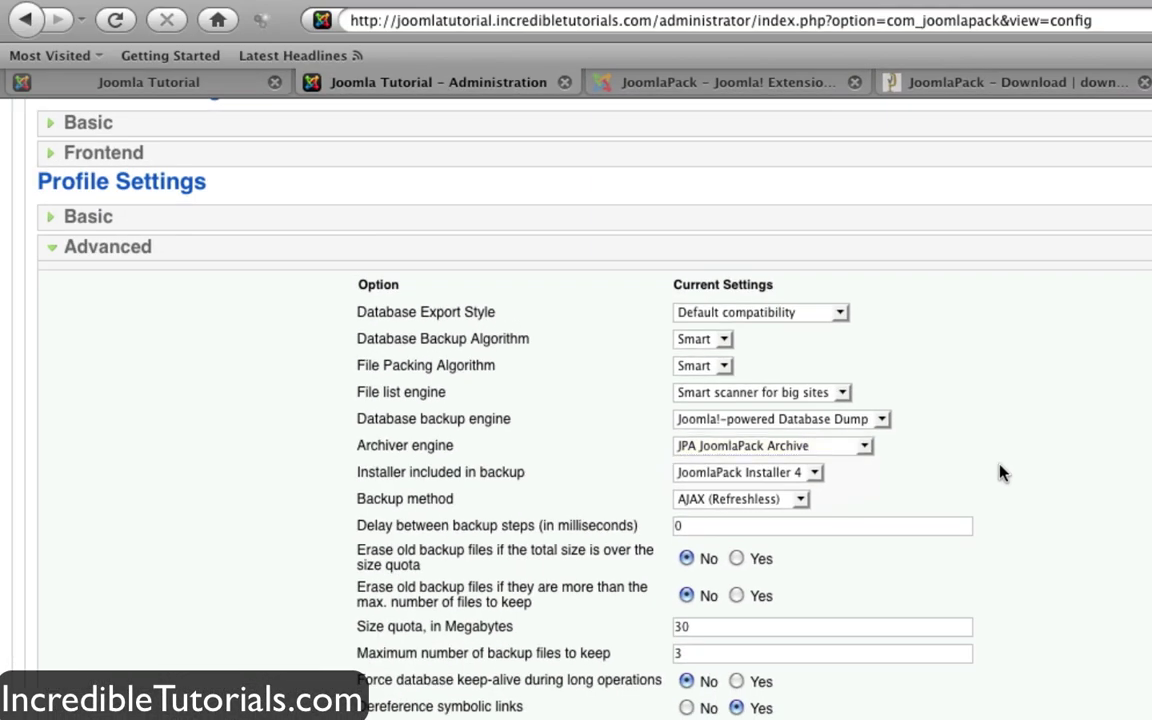
scroll(982, 482, "up", 5)
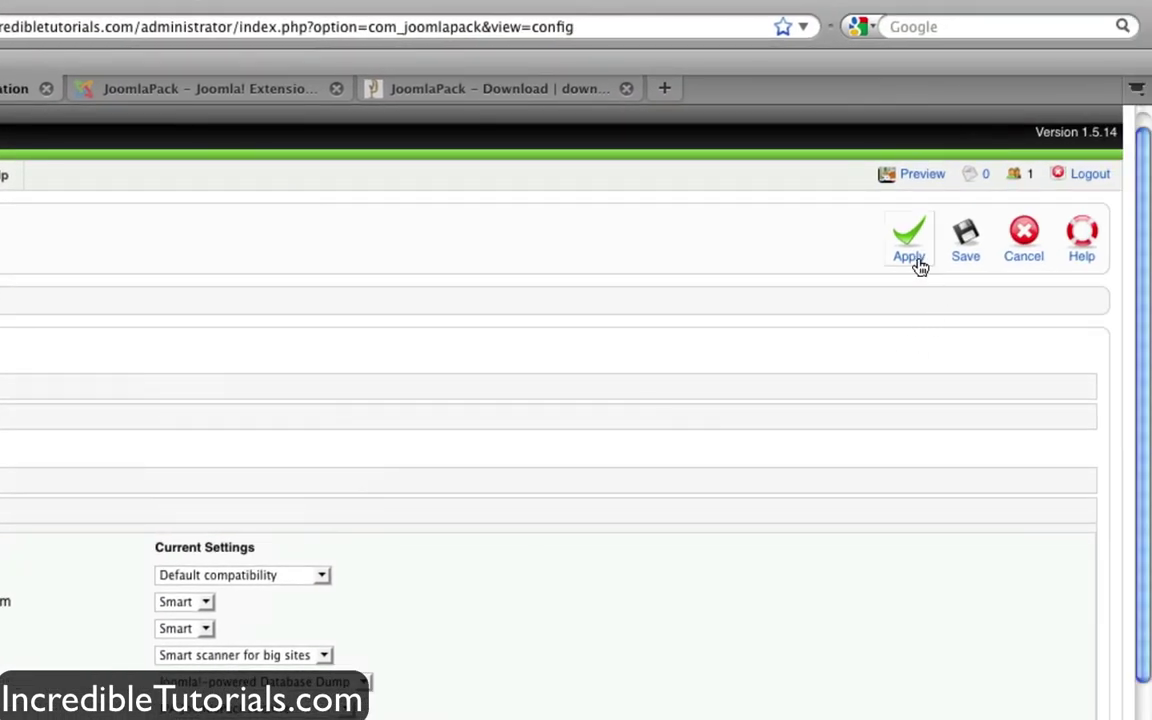
left_click(916, 262)
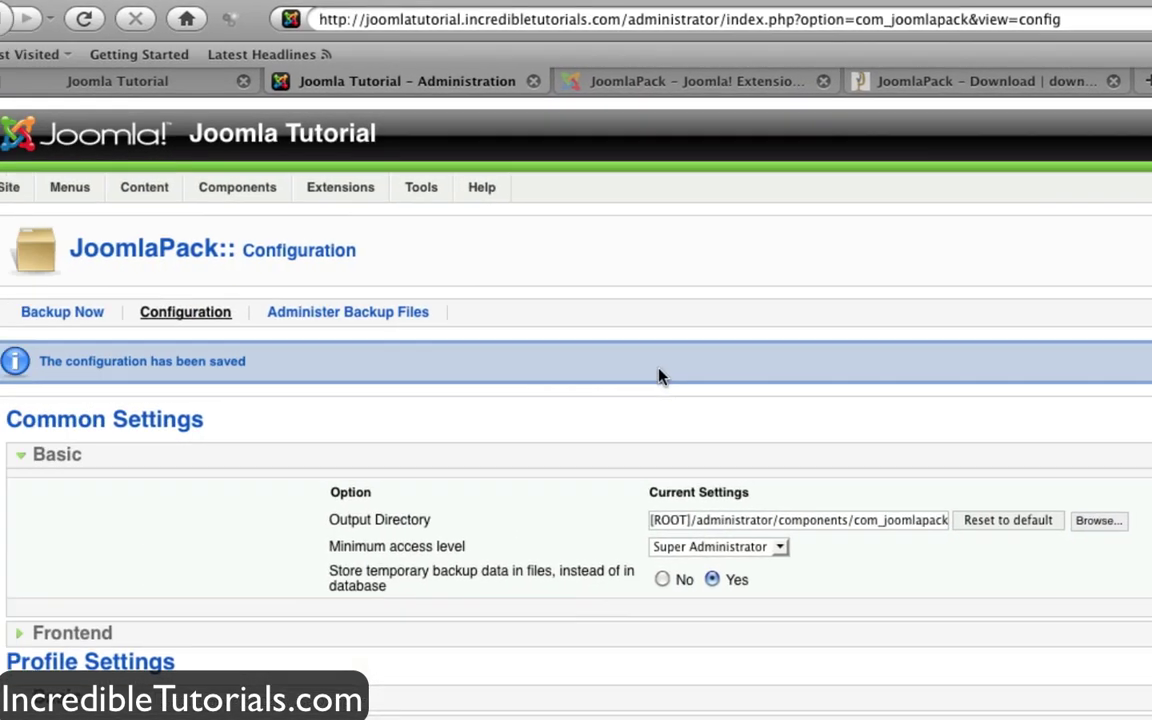
Run a new JoomlaPack backup of the site with the default short description and no comment
left_click(92, 316)
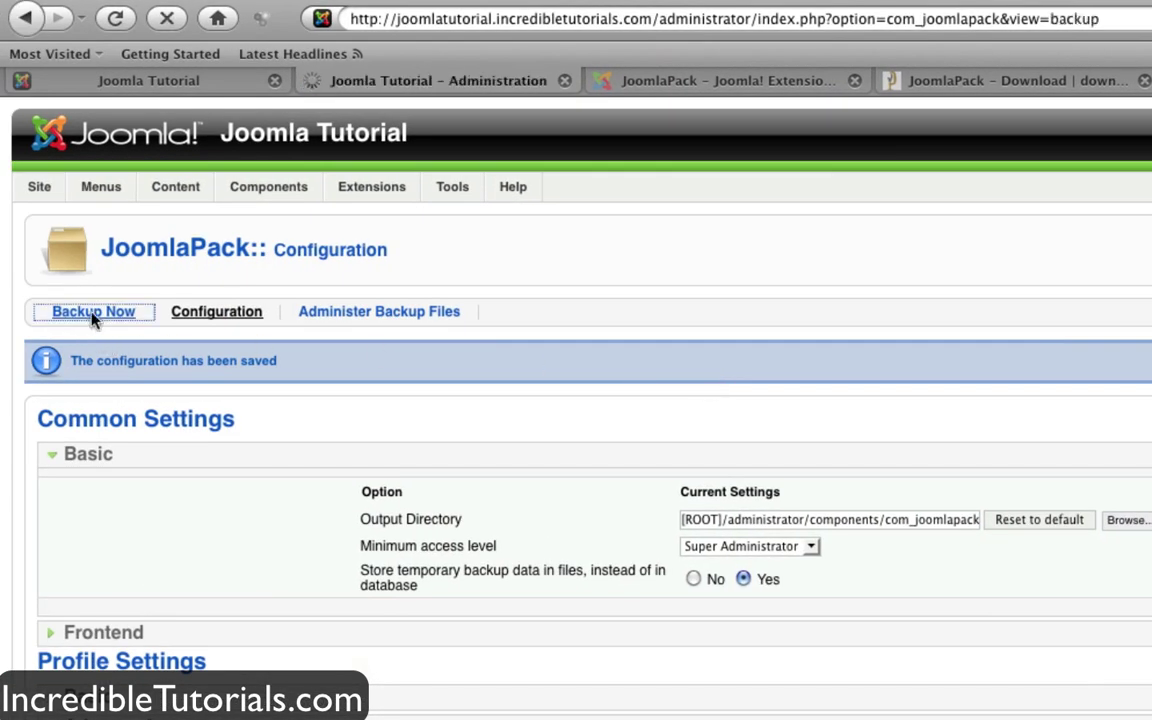
scroll(100, 420, "down", 2)
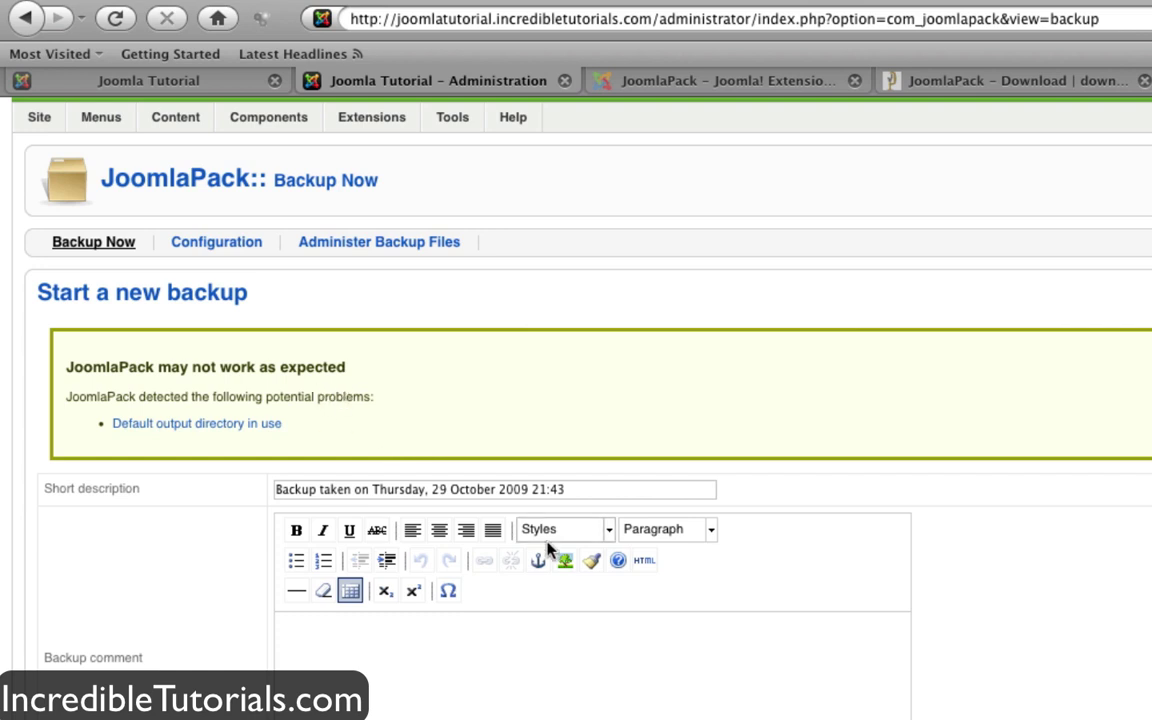
left_click_drag(333, 489, 592, 489)
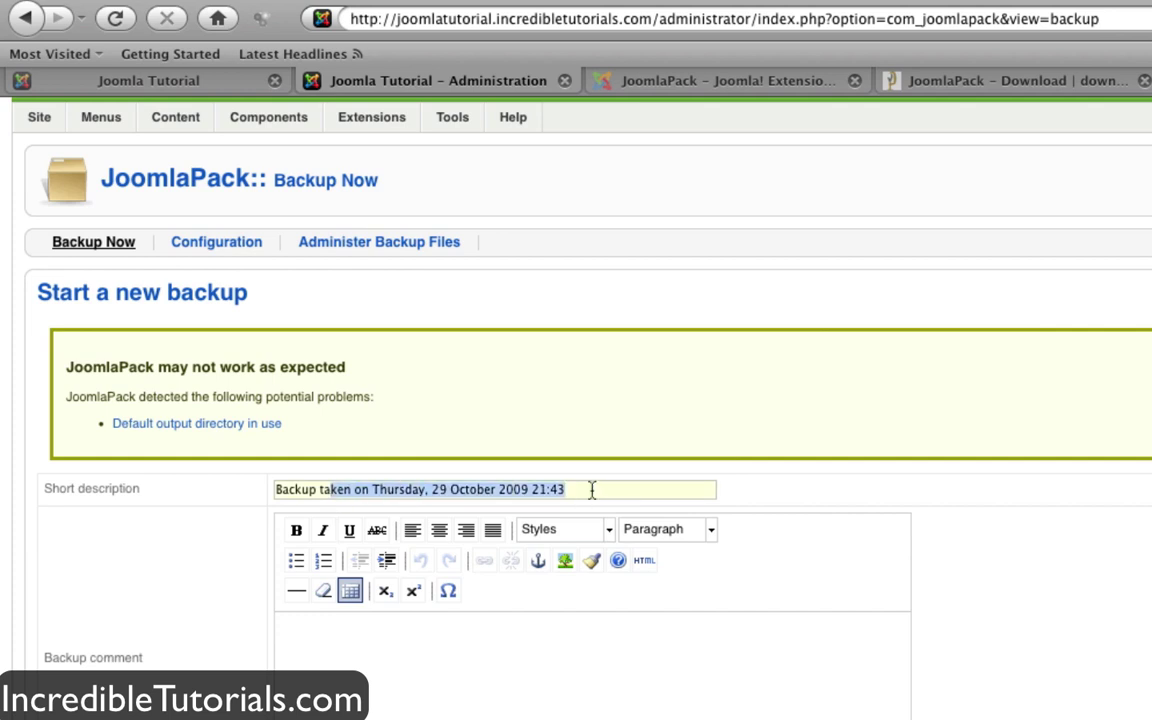
left_click(567, 446)
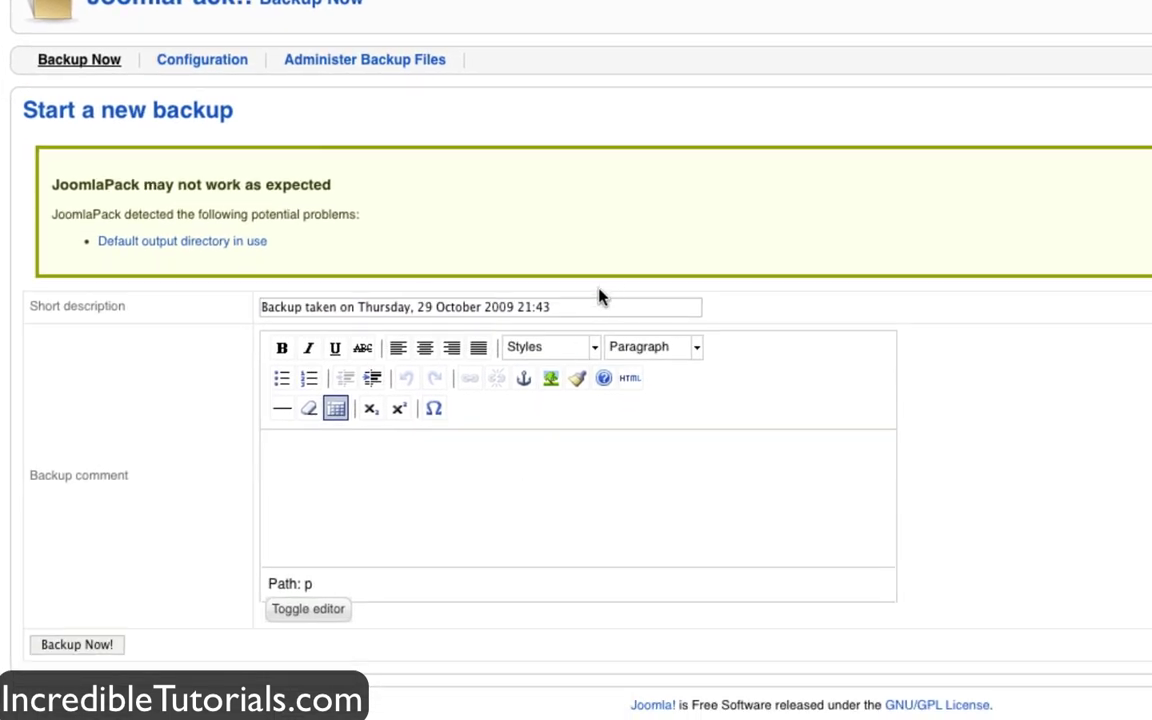
left_click_drag(594, 309, 258, 313)
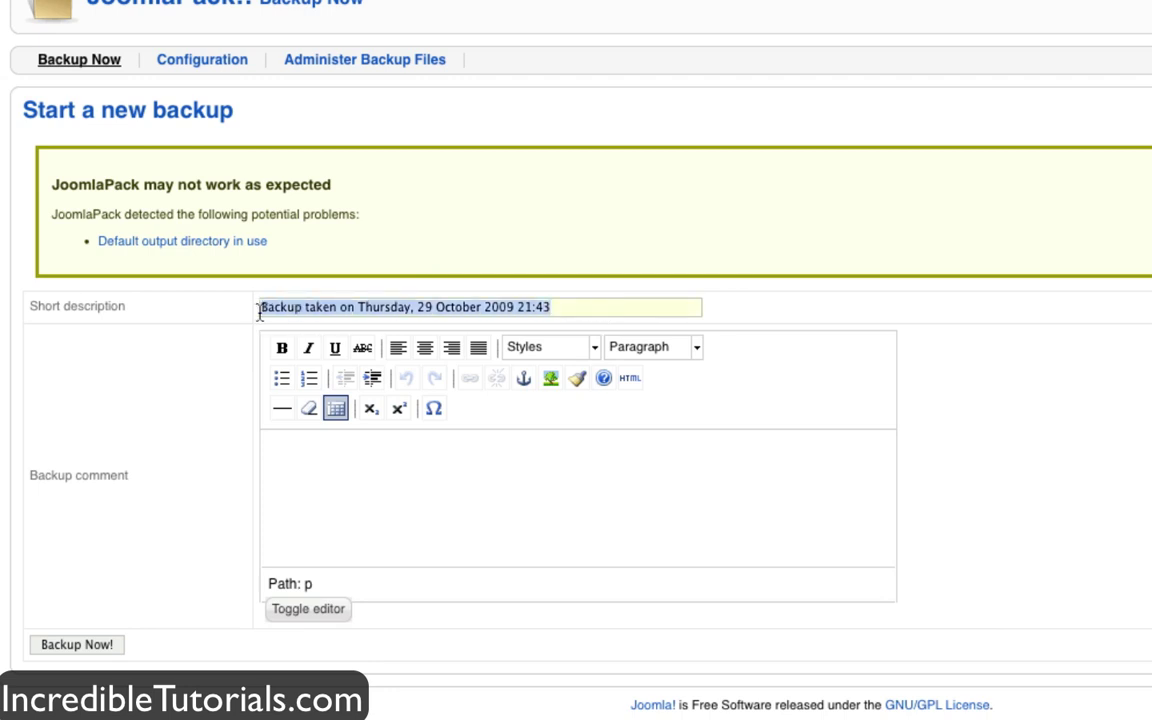
left_click(393, 510)
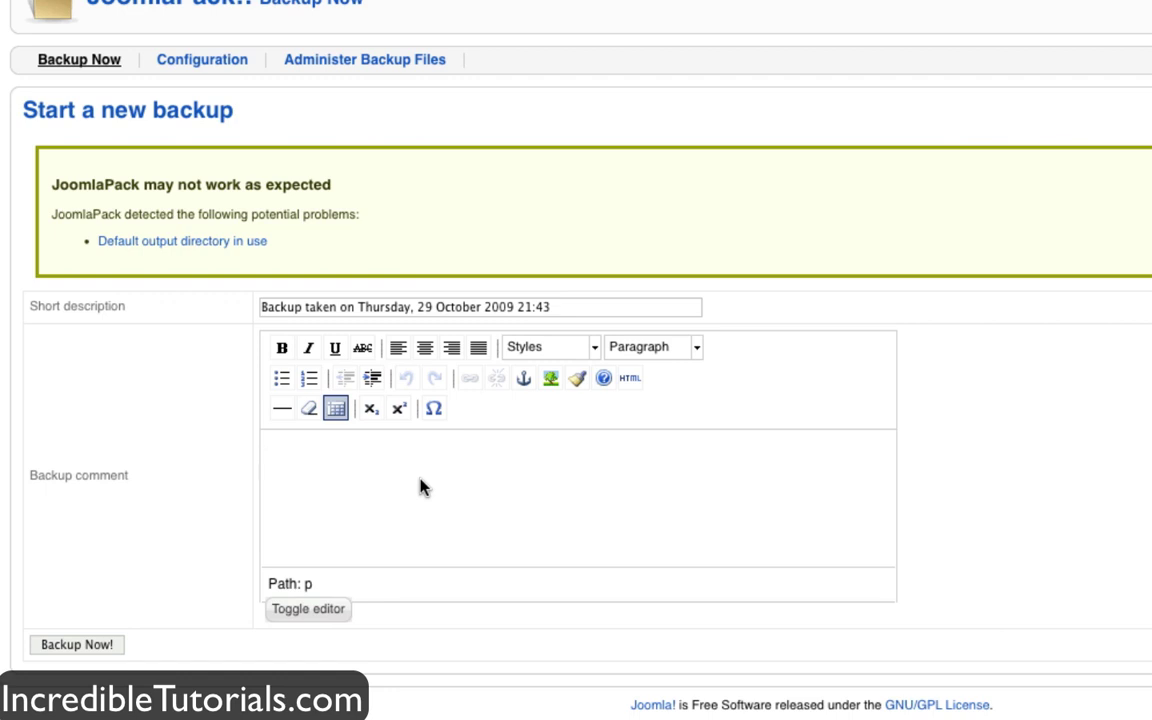
left_click(82, 650)
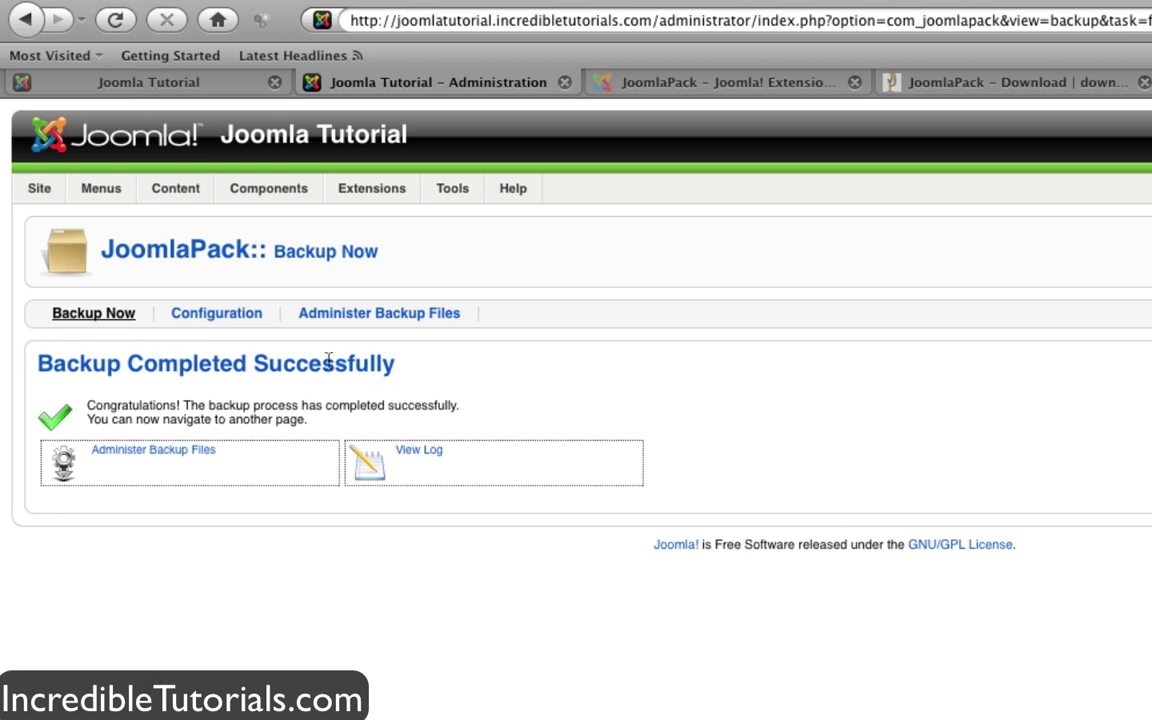
Open the list of JoomlaPack backup files and select the backup taken on Thursday, 29 October 2009 21:43
left_click(193, 472)
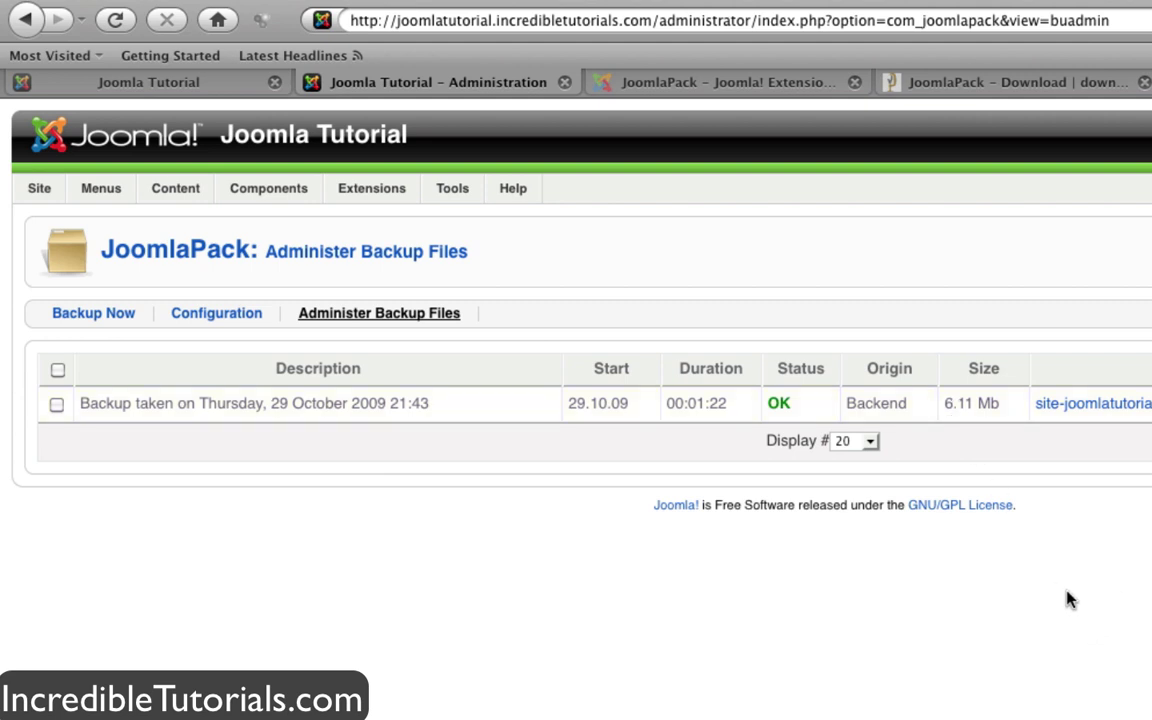
left_click(56, 405)
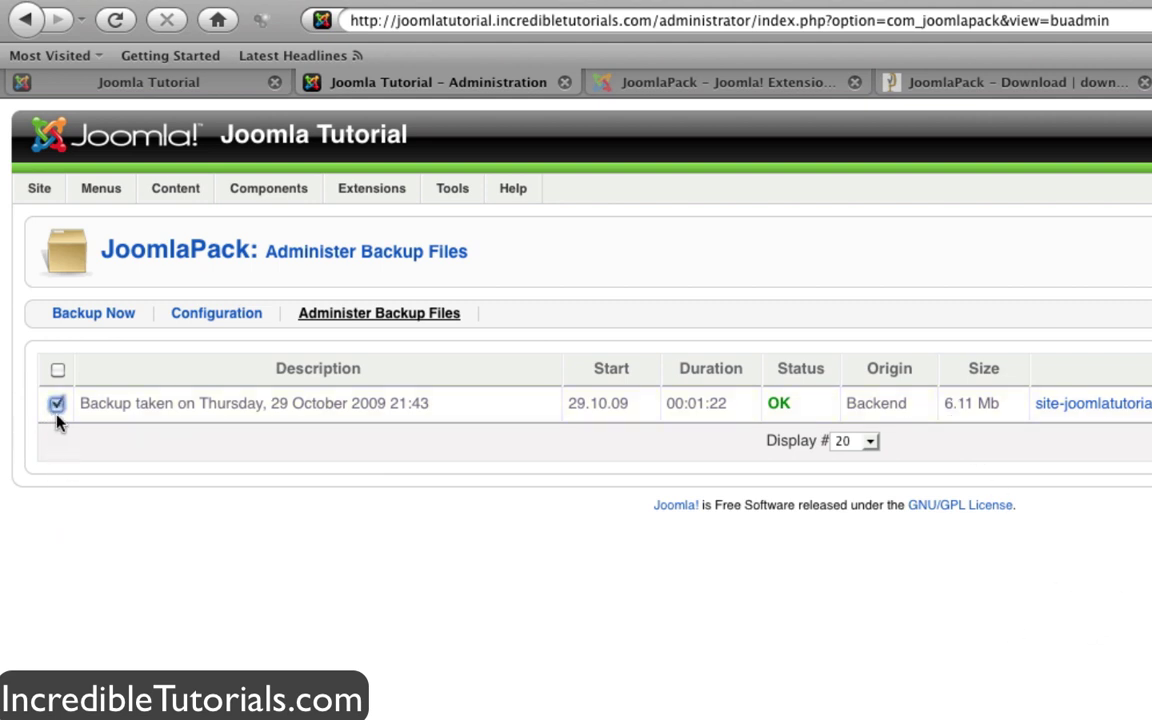